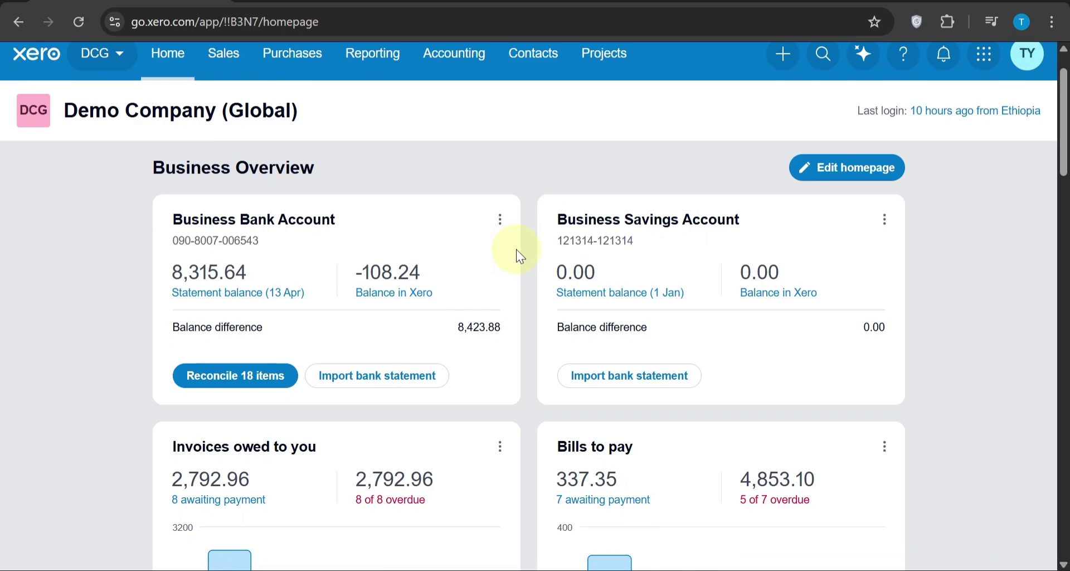
Open the chart of accounts for the demo company
{"action": "scroll", "coordinate": [516, 249], "scroll_direction": "down", "scroll_amount": 1}
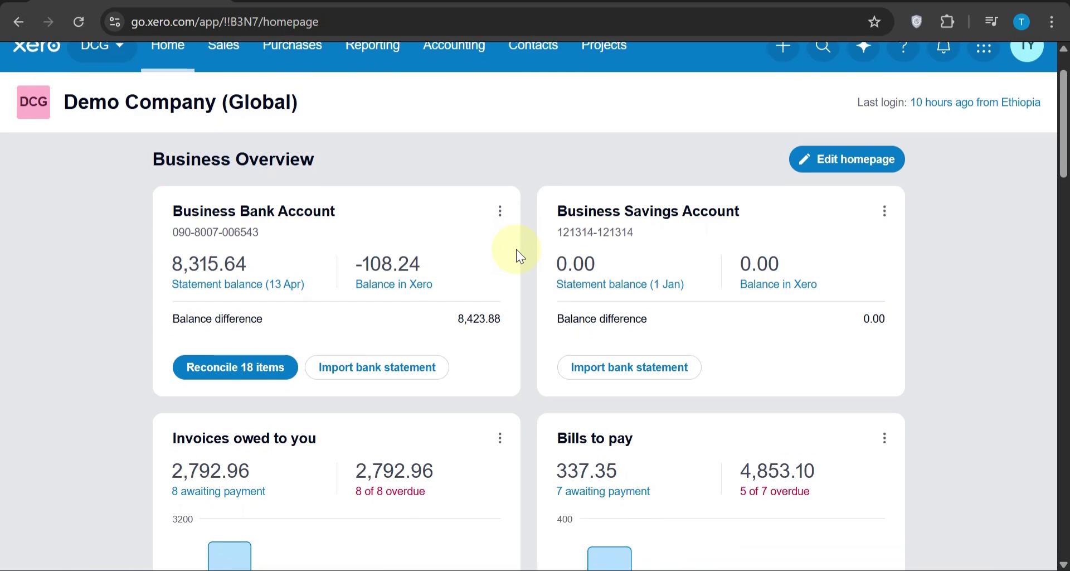
{"action": "scroll", "coordinate": [516, 249], "scroll_direction": "up", "scroll_amount": 1}
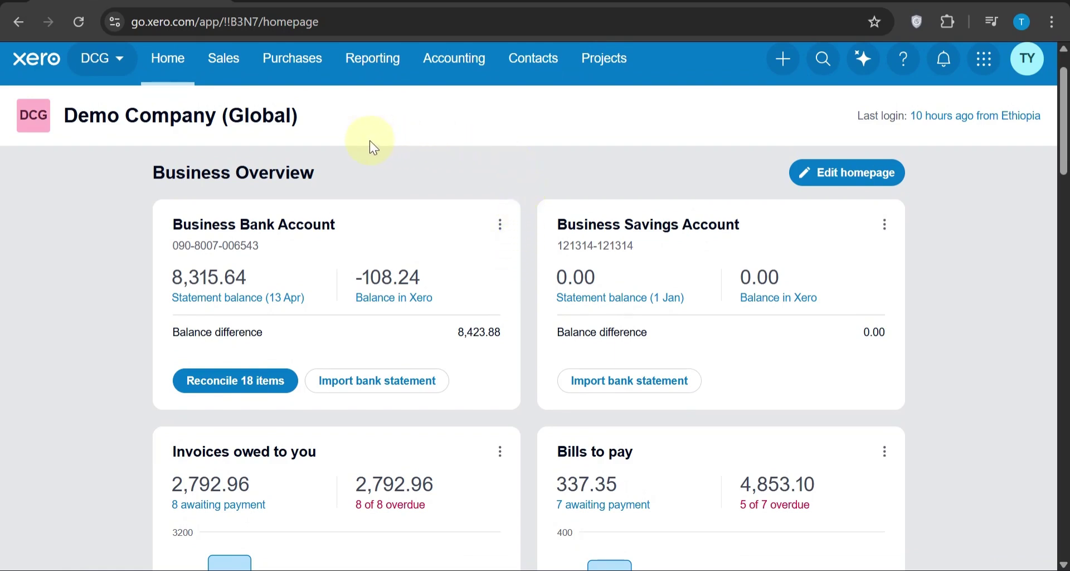
{"action": "scroll", "coordinate": [369, 141], "scroll_direction": "up", "scroll_amount": 1}
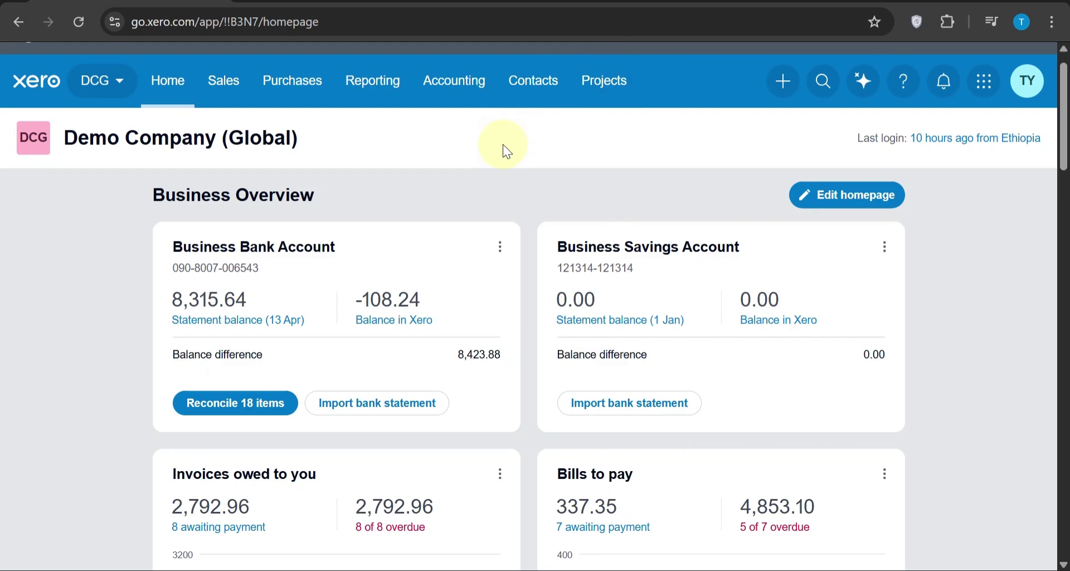
{"action": "left_click", "coordinate": [449, 83]}
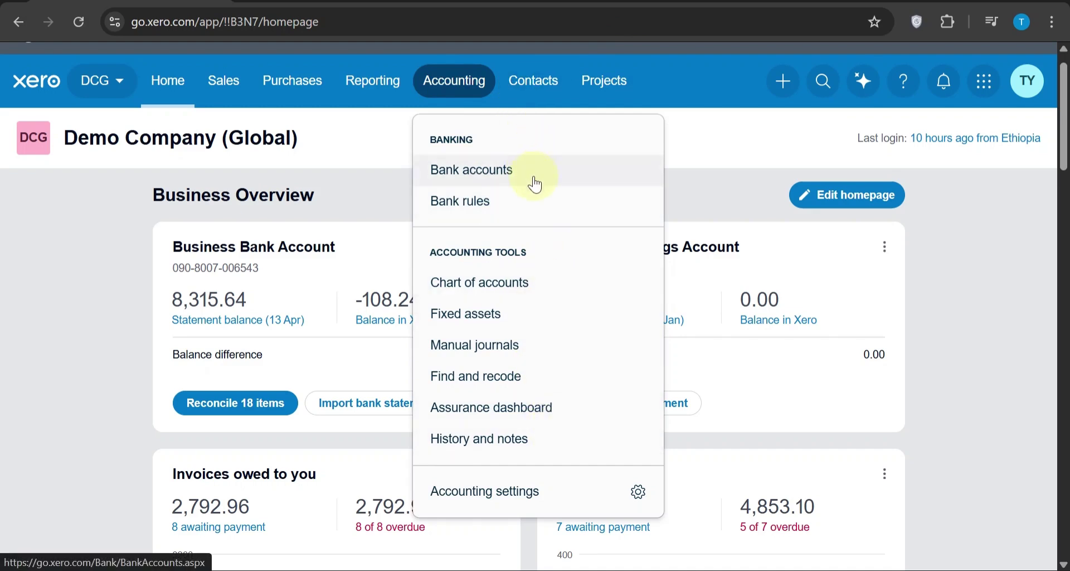
{"action": "left_click", "coordinate": [508, 283]}
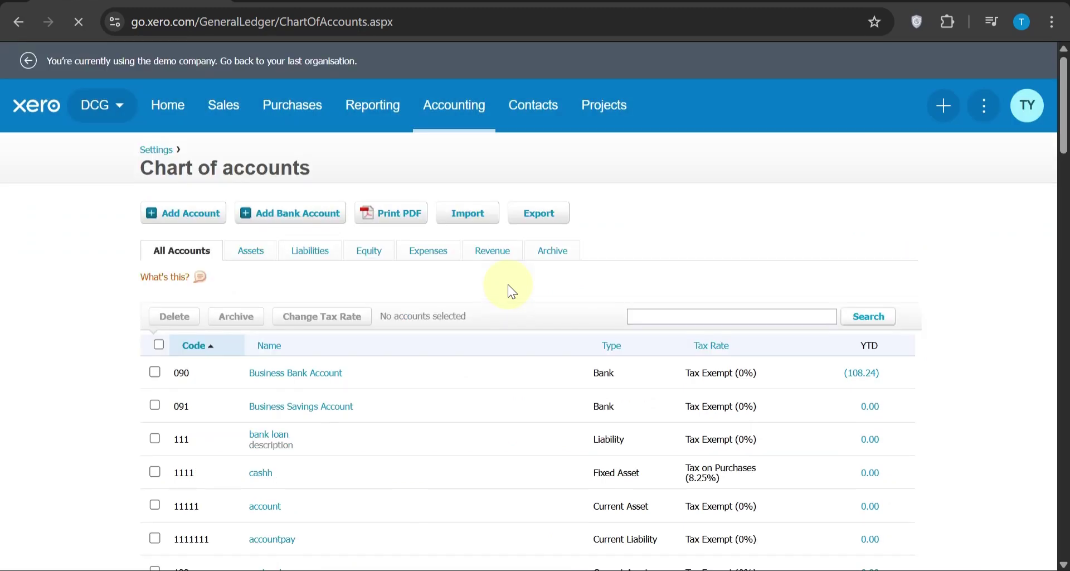
Start adding a new account to the chart of accounts and set its account type to Equity
{"action": "scroll", "coordinate": [507, 284], "scroll_direction": "down", "scroll_amount": 2}
{"action": "scroll", "coordinate": [509, 290], "scroll_direction": "down", "scroll_amount": 3}
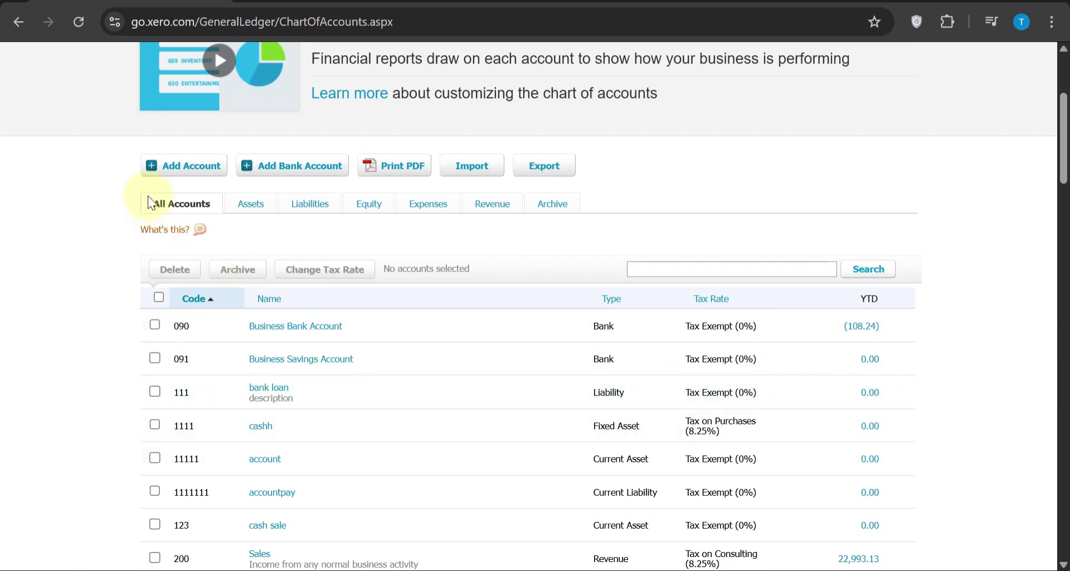
{"action": "left_click", "coordinate": [198, 169]}
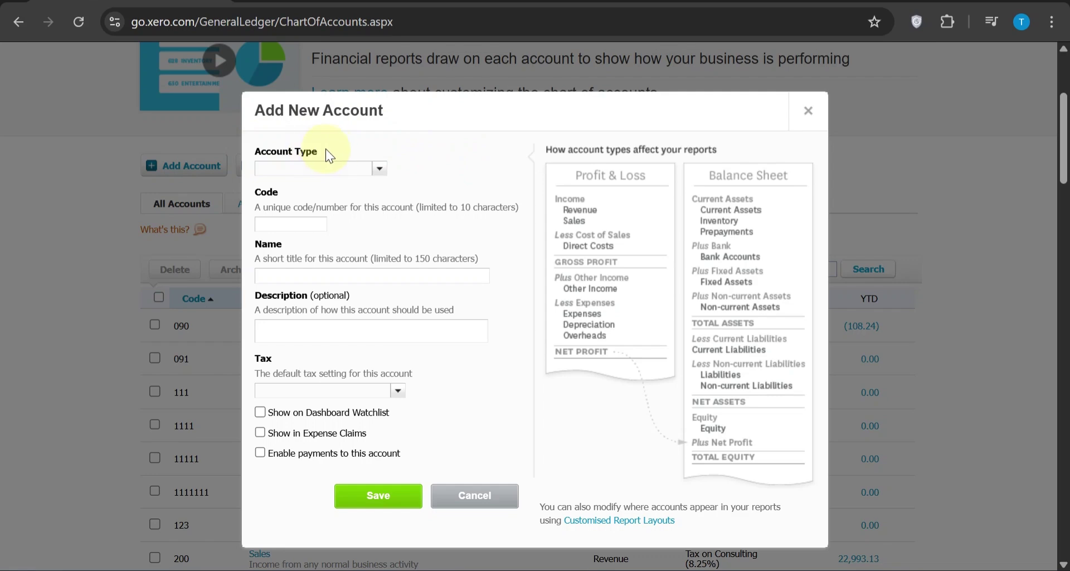
{"action": "left_click", "coordinate": [380, 169]}
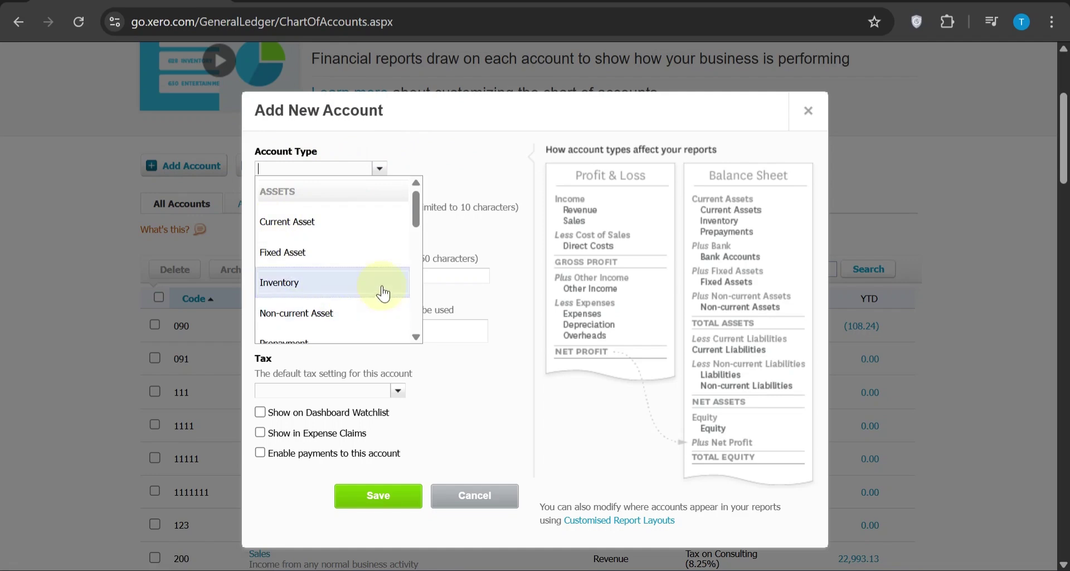
{"action": "scroll", "coordinate": [382, 294], "scroll_direction": "down", "scroll_amount": 2}
{"action": "scroll", "coordinate": [383, 294], "scroll_direction": "up", "scroll_amount": 2}
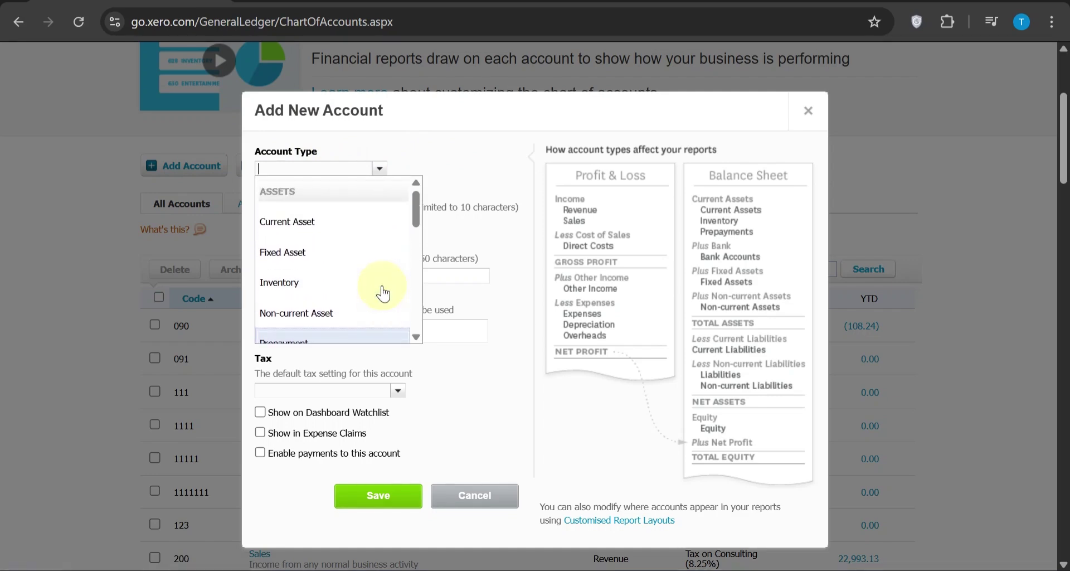
{"action": "scroll", "coordinate": [308, 295], "scroll_direction": "down", "scroll_amount": 3}
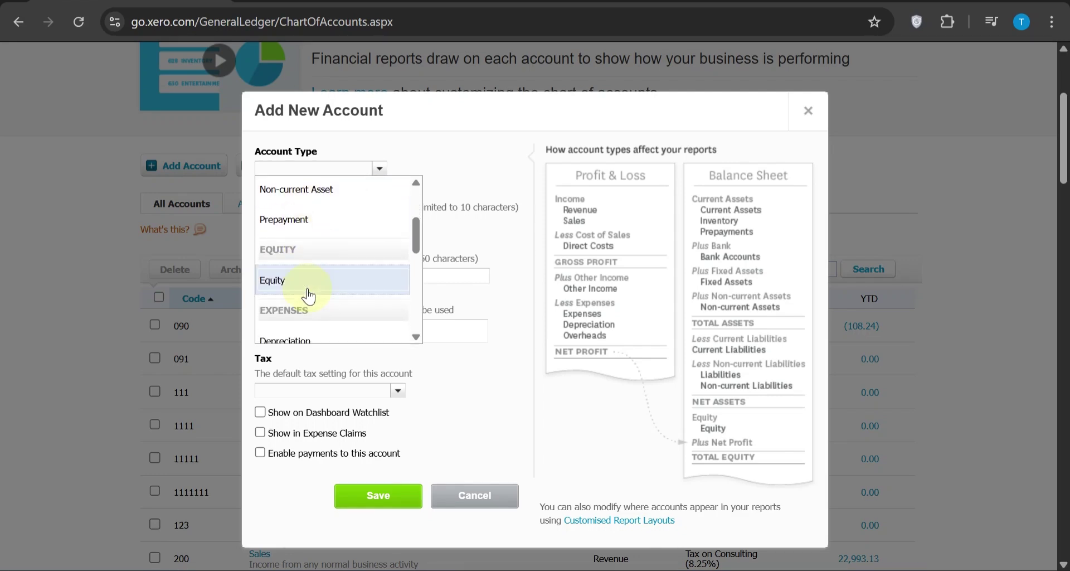
{"action": "left_click", "coordinate": [308, 296]}
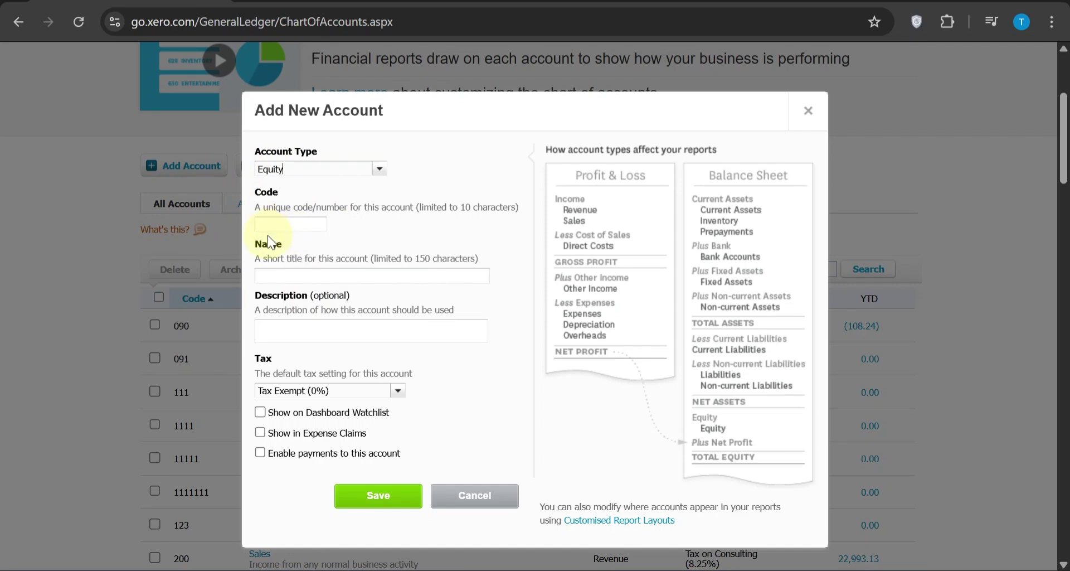
Name the new account "account pay" and choose Tax Exempt (0%) as its default tax
{"action": "left_click", "coordinate": [260, 277]}
{"action": "type", "text": "accoun"}
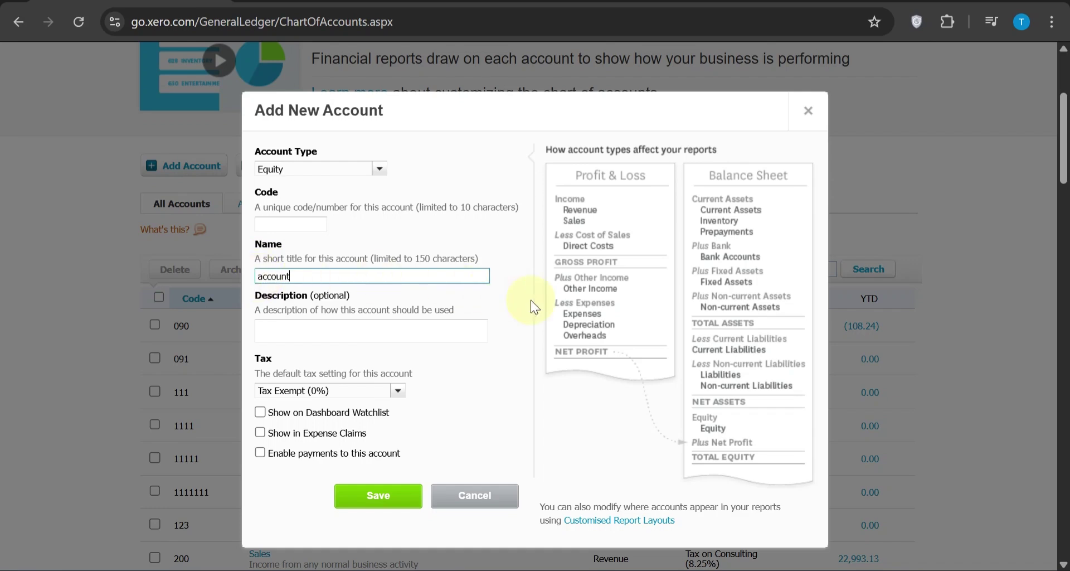
{"action": "type", "text": "t pay"}
{"action": "left_click", "coordinate": [271, 225]}
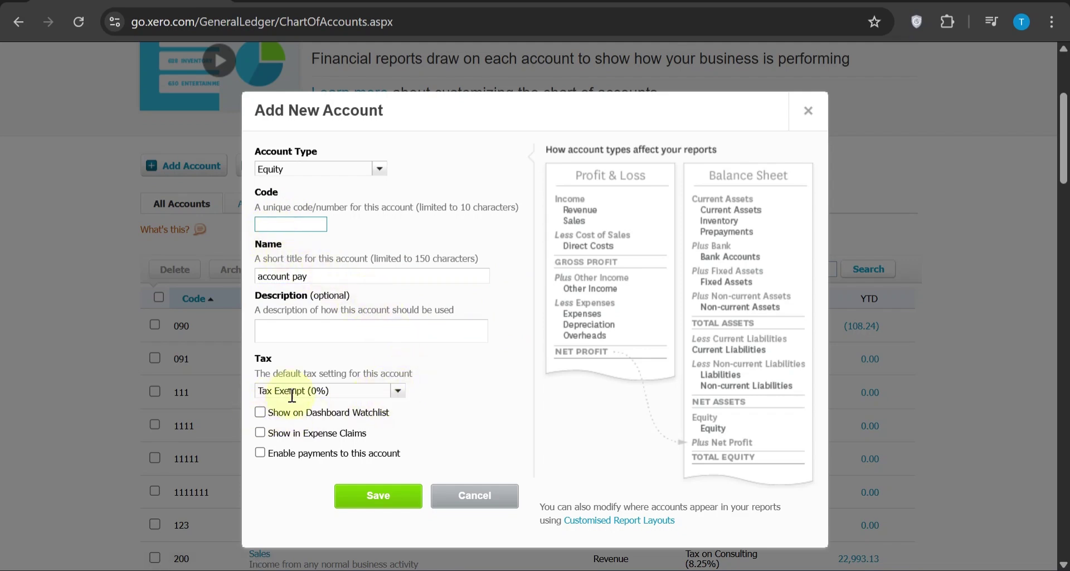
{"action": "left_click", "coordinate": [399, 391]}
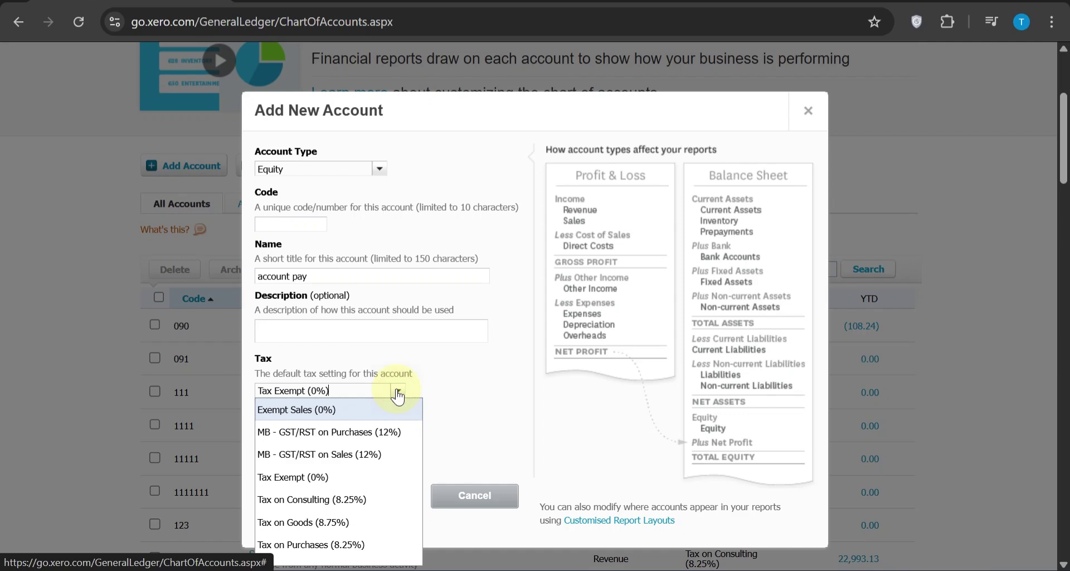
{"action": "left_click", "coordinate": [312, 477]}
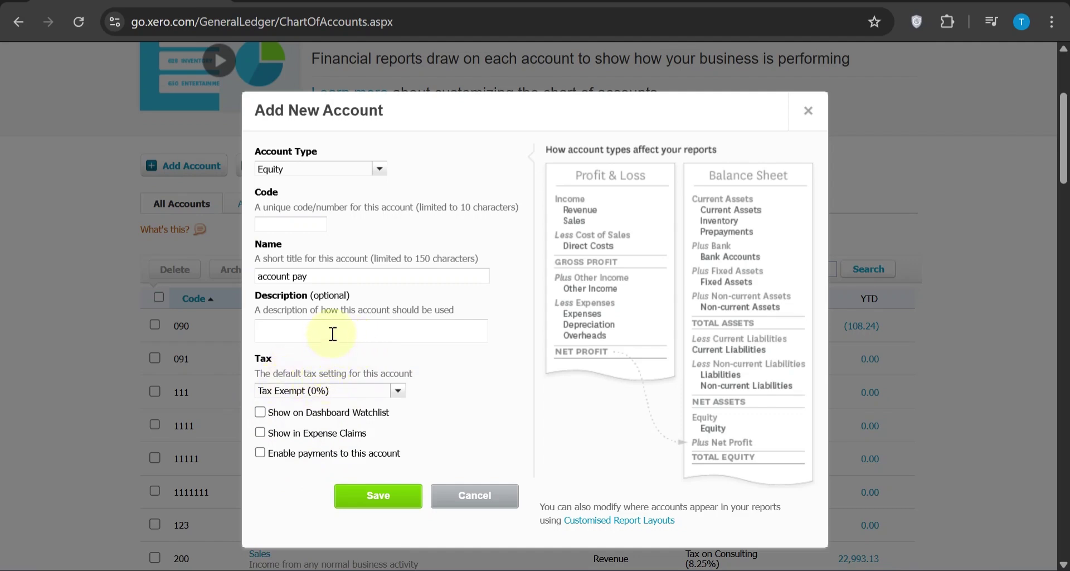
Set the new account's code to 8888, leave the description blank, and save the account
{"action": "left_click", "coordinate": [268, 226]}
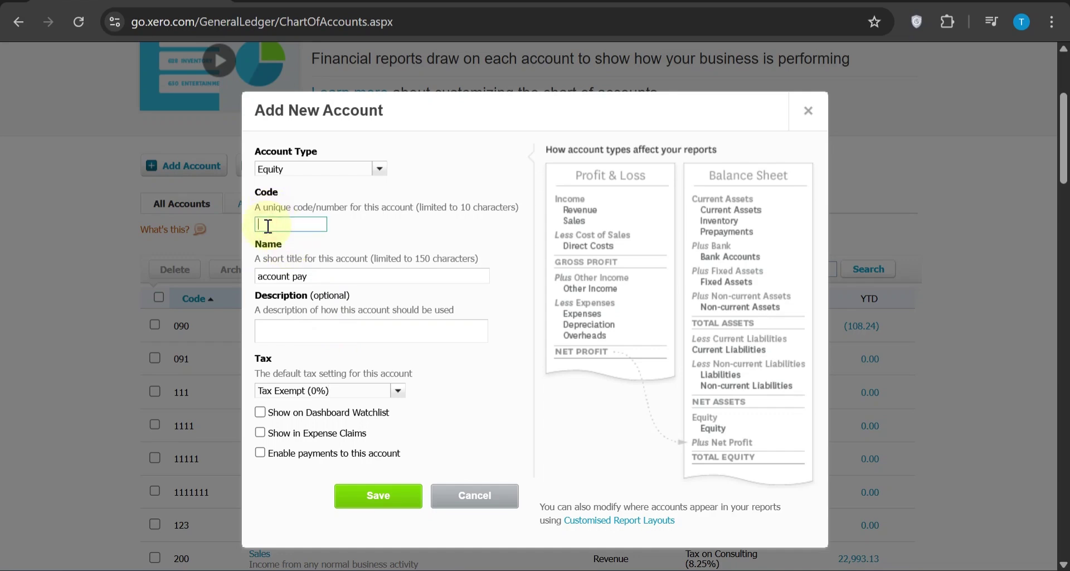
{"action": "type", "text": "88888"}
{"action": "key", "text": "BackSpace"}
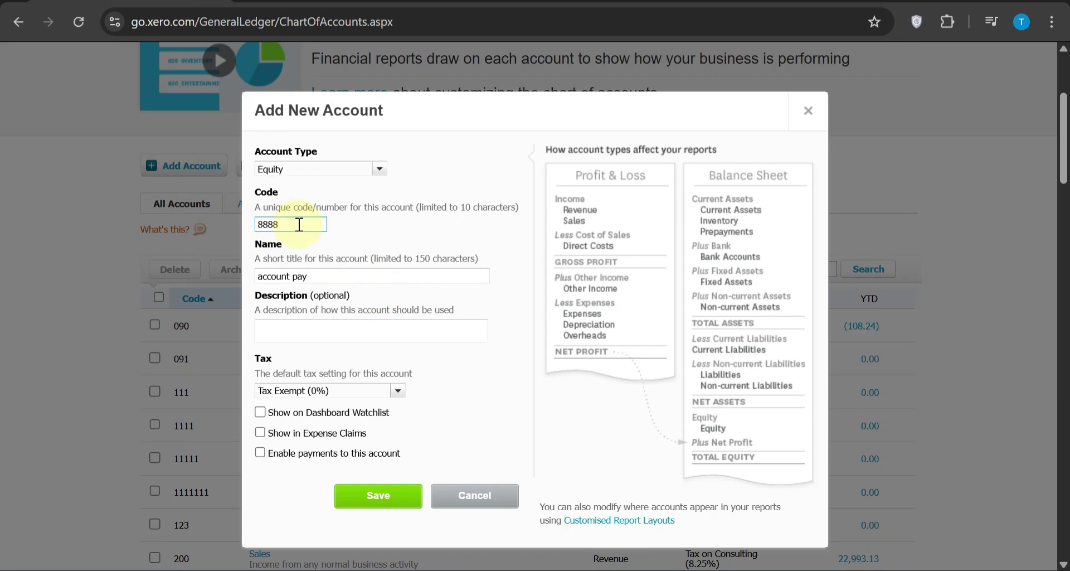
{"action": "left_click", "coordinate": [282, 333]}
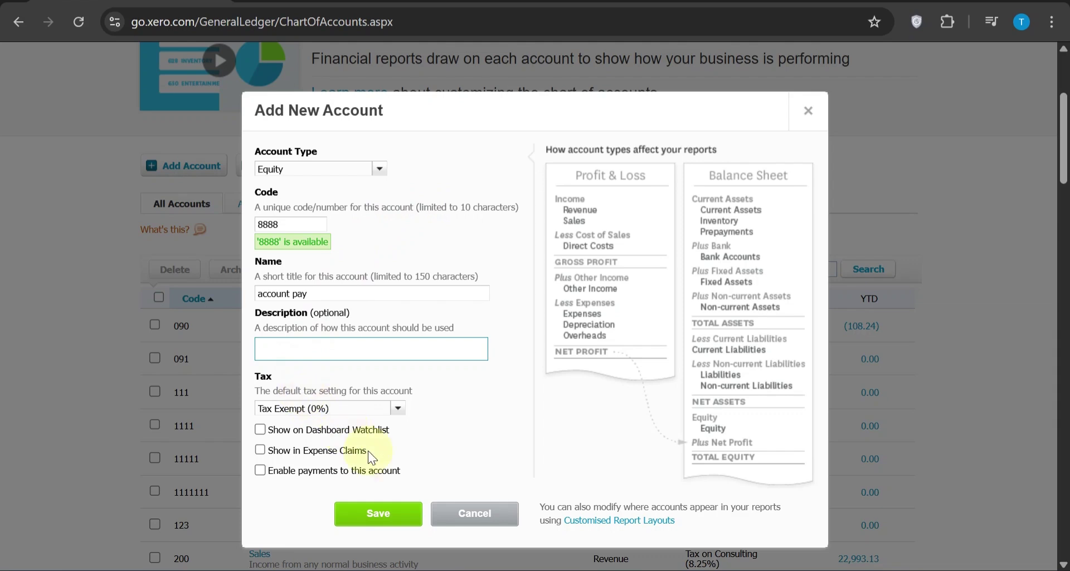
{"action": "scroll", "coordinate": [453, 376], "scroll_direction": "down", "scroll_amount": 1}
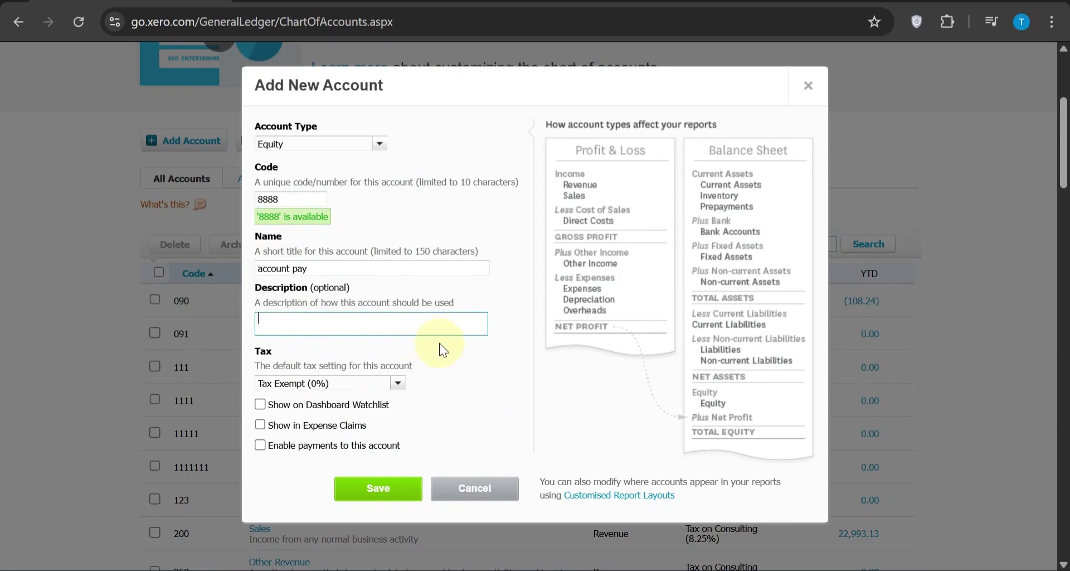
{"action": "scroll", "coordinate": [458, 357], "scroll_direction": "down", "scroll_amount": 2}
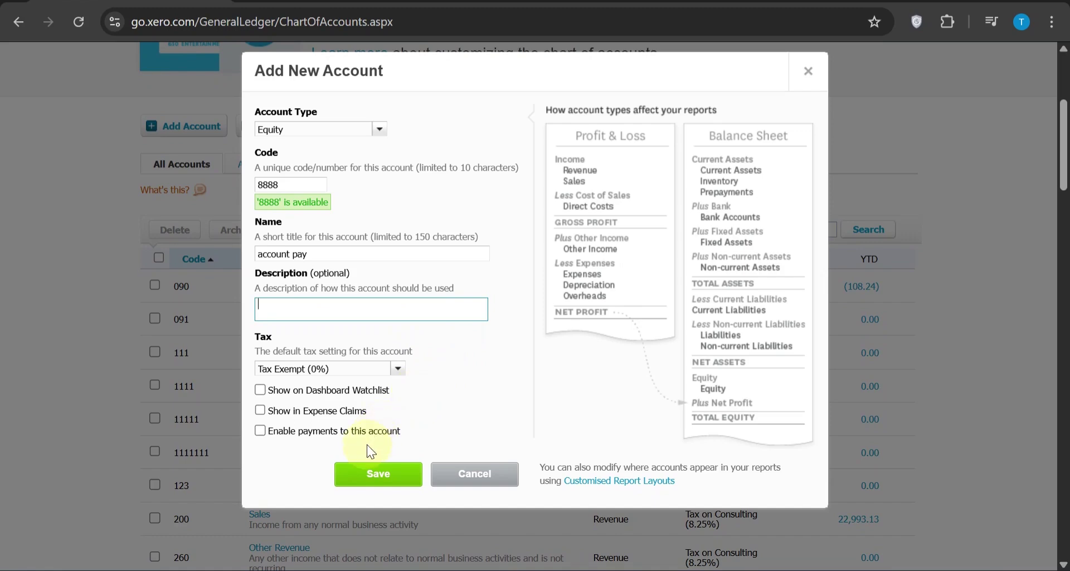
{"action": "left_click", "coordinate": [362, 474]}
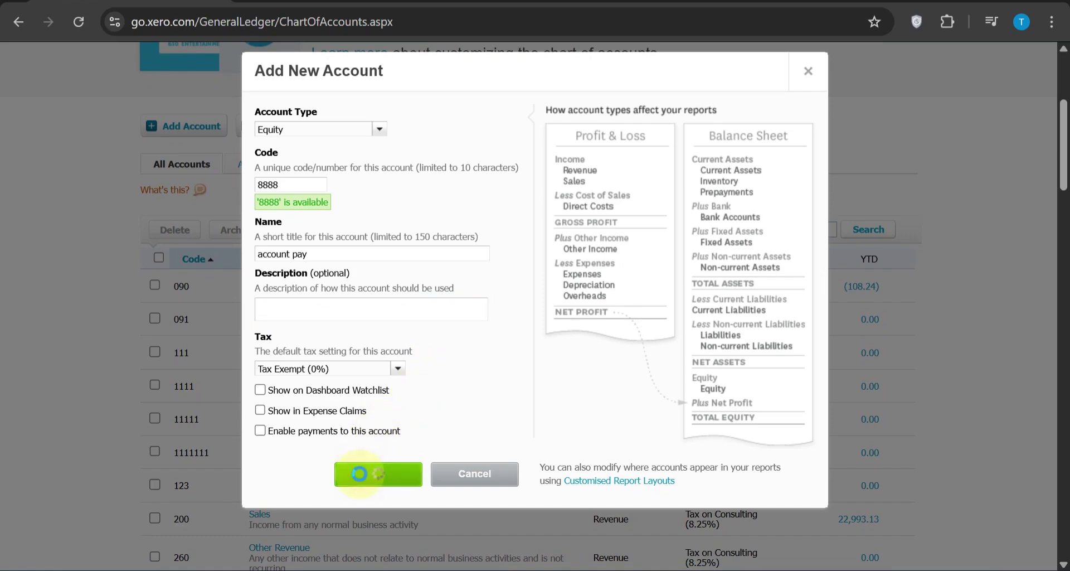
Look through the chart of accounts list for the newly added "account pay" entry and review the accounts around it
{"action": "scroll", "coordinate": [313, 413], "scroll_direction": "down", "scroll_amount": 3}
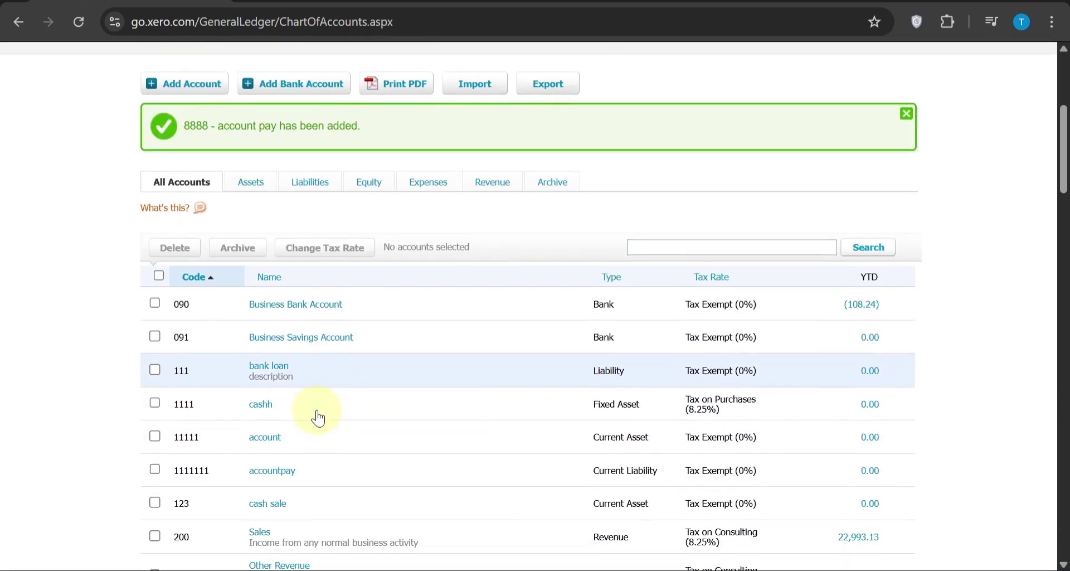
{"action": "scroll", "coordinate": [317, 416], "scroll_direction": "down", "scroll_amount": 2}
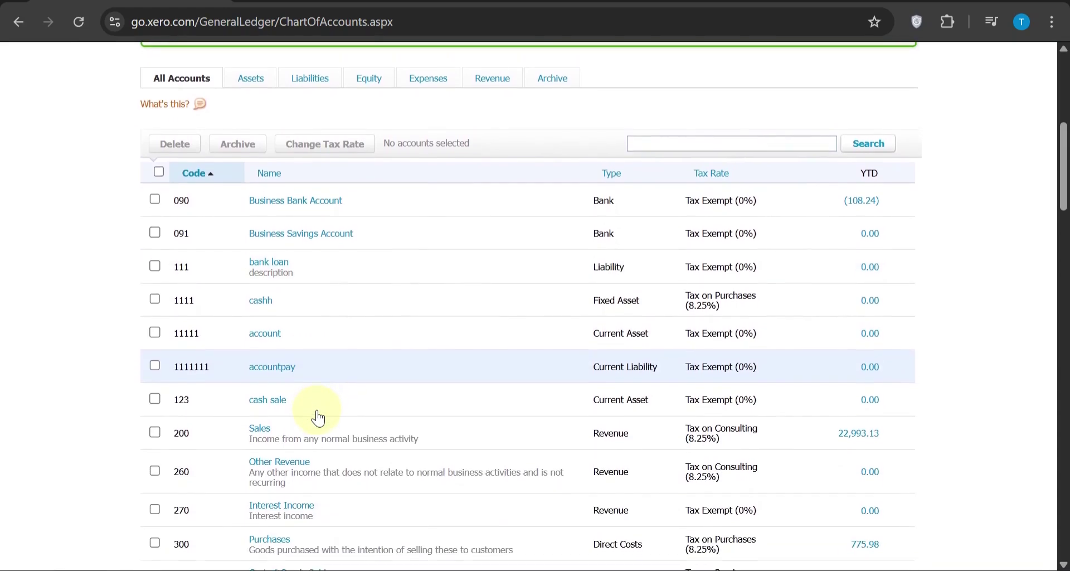
{"action": "scroll", "coordinate": [317, 417], "scroll_direction": "down", "scroll_amount": 4}
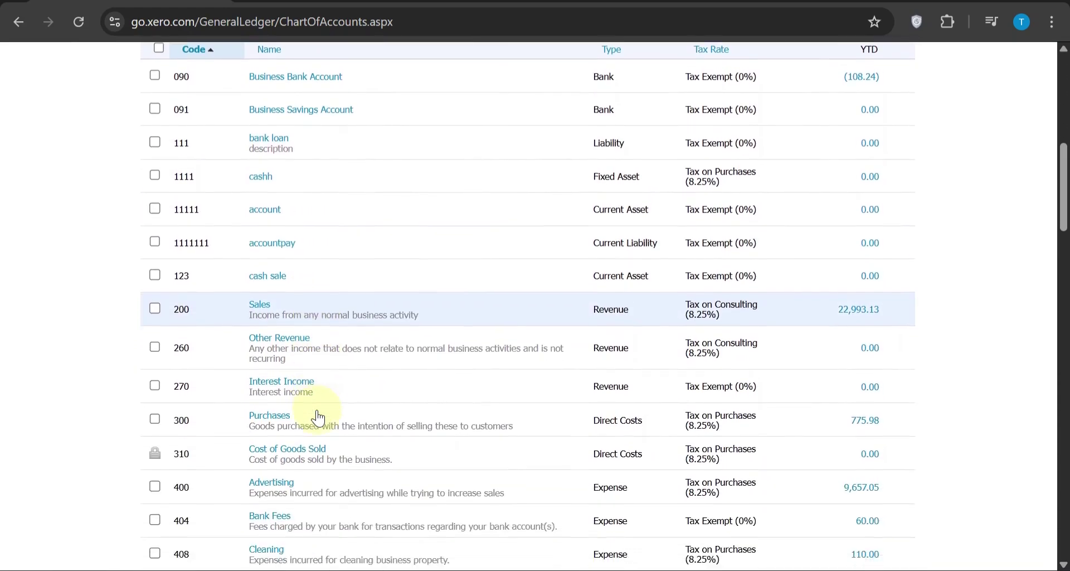
{"action": "scroll", "coordinate": [317, 417], "scroll_direction": "down", "scroll_amount": 6}
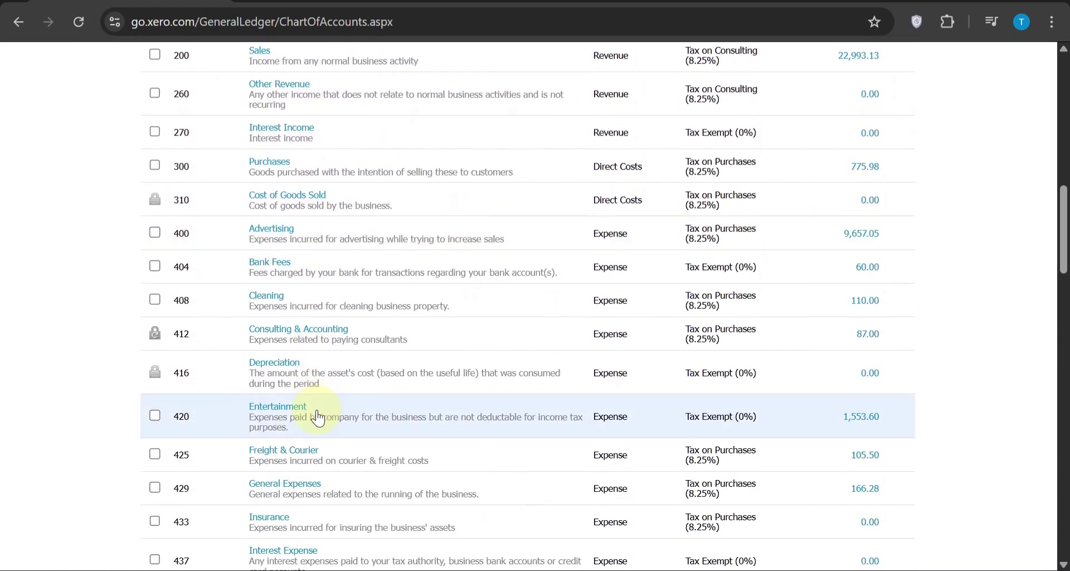
{"action": "scroll", "coordinate": [318, 417], "scroll_direction": "down", "scroll_amount": 18}
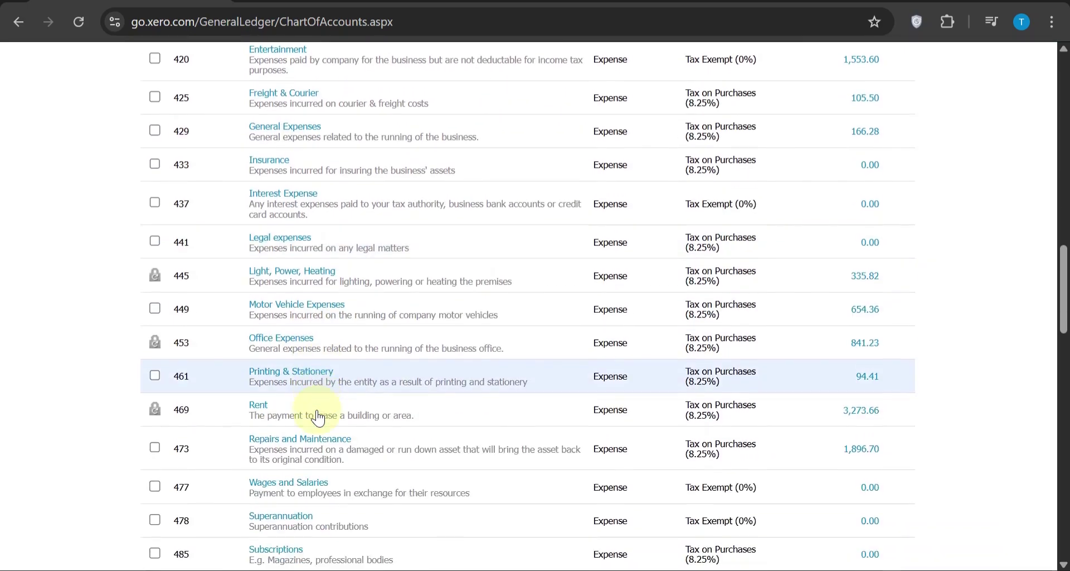
{"action": "scroll", "coordinate": [318, 416], "scroll_direction": "down", "scroll_amount": 8}
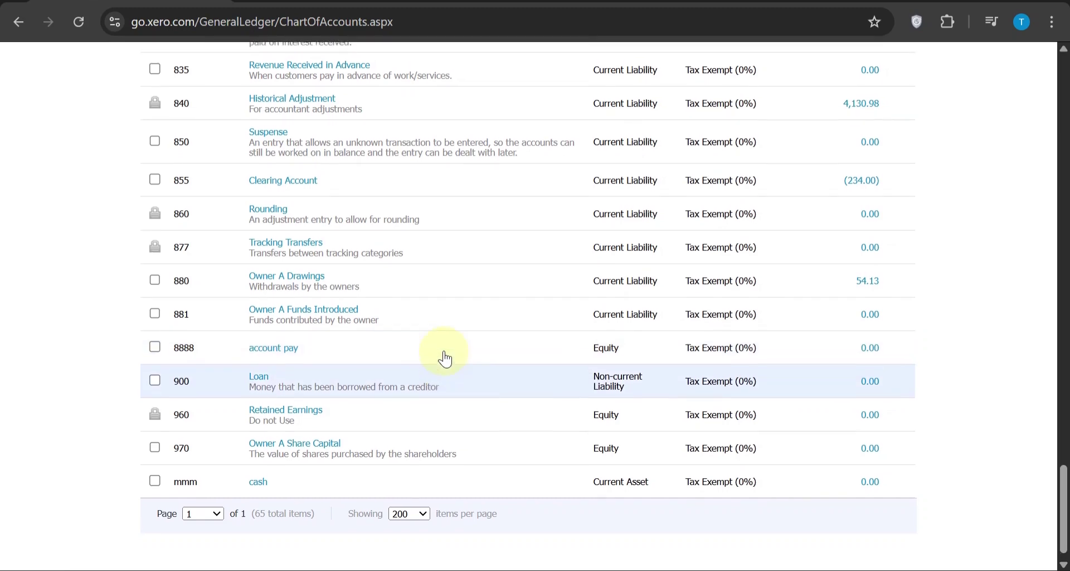
{"action": "scroll", "coordinate": [444, 356], "scroll_direction": "up", "scroll_amount": 4}
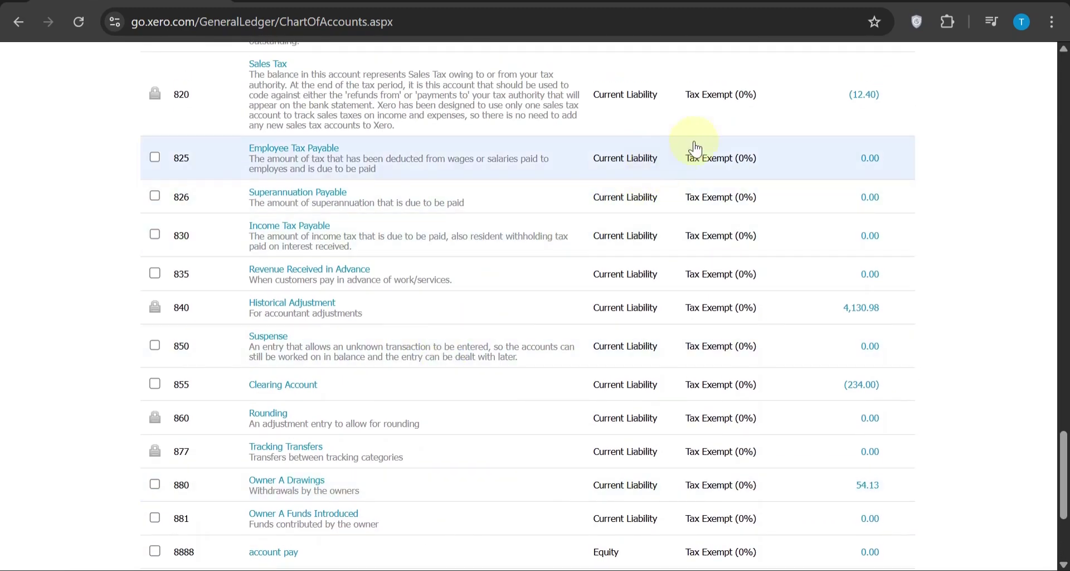
{"action": "scroll", "coordinate": [804, 78], "scroll_direction": "up", "scroll_amount": 3}
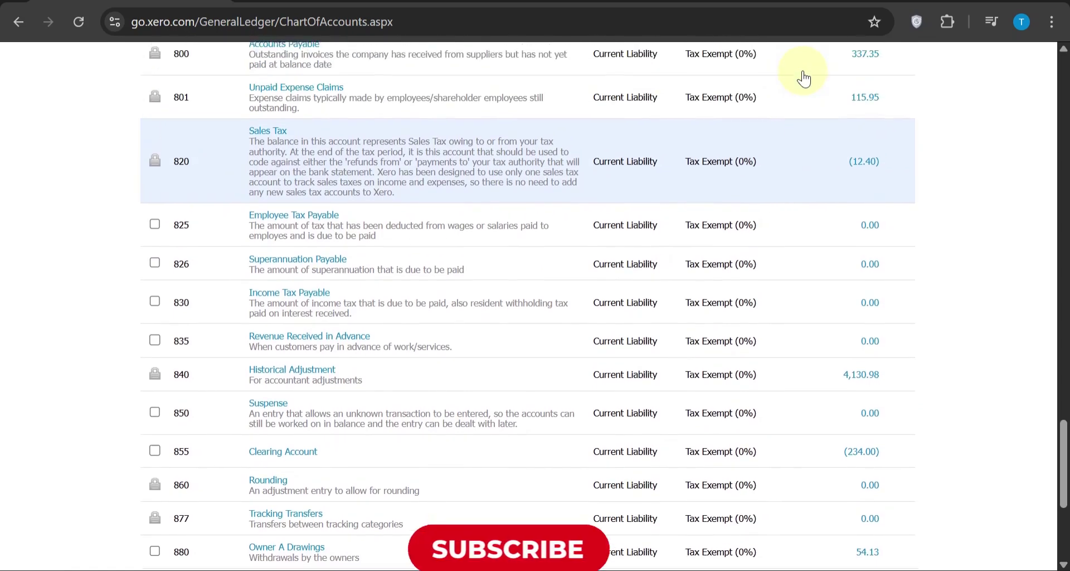
{"action": "scroll", "coordinate": [804, 79], "scroll_direction": "up", "scroll_amount": 3}
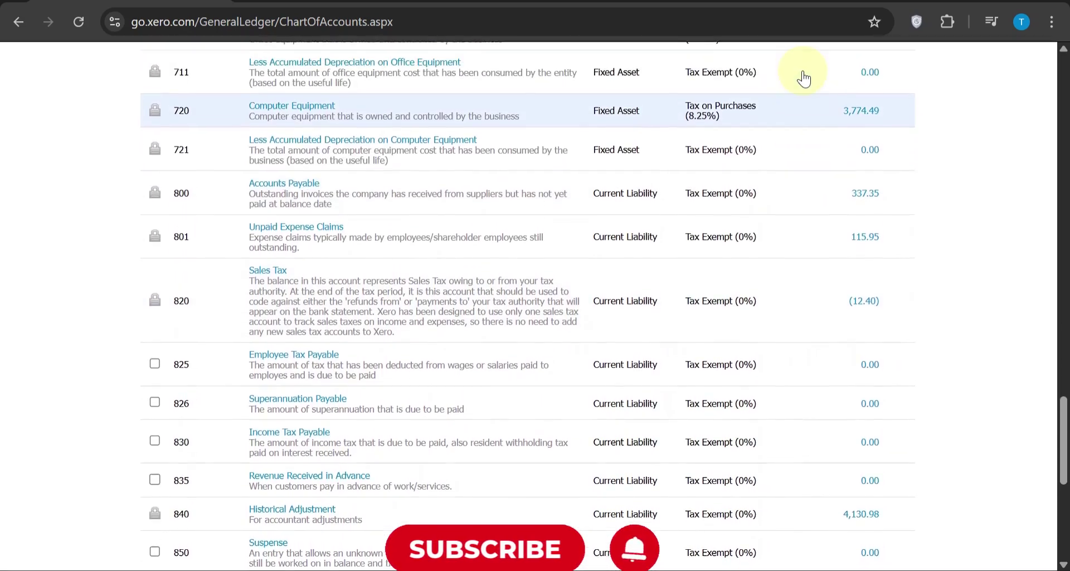